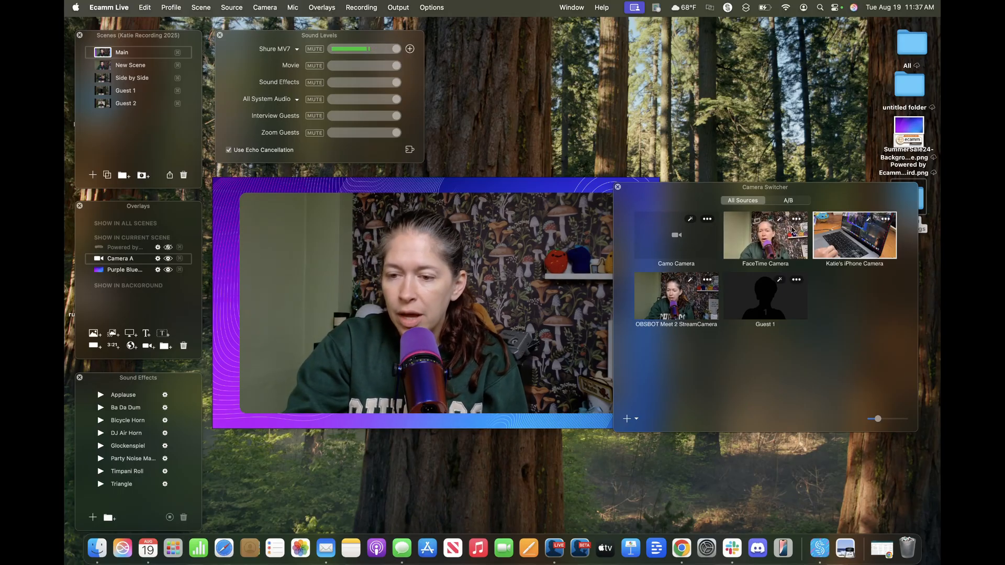
{"action": "left_click", "coordinate": [770, 238]}
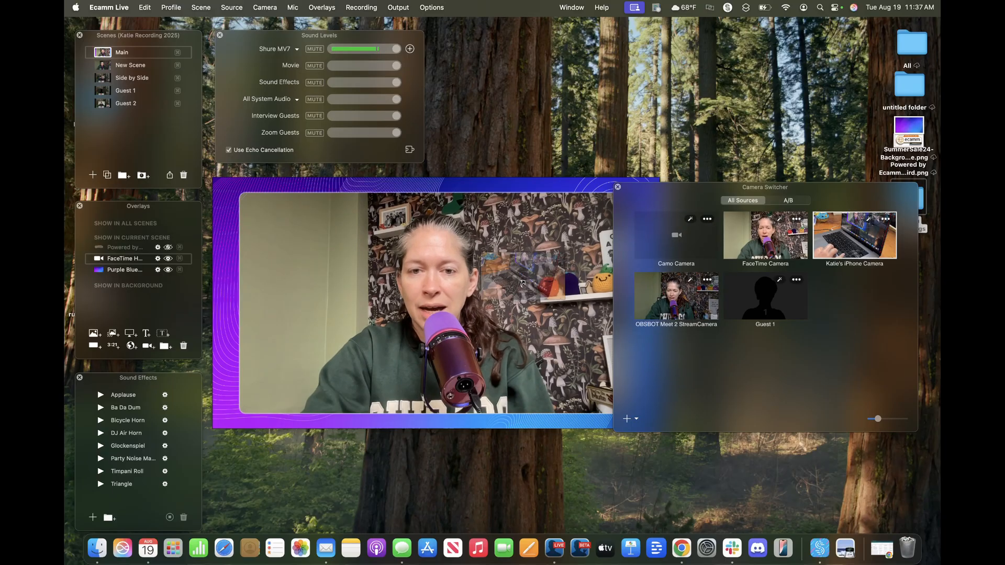
{"action": "left_click", "coordinate": [858, 240]}
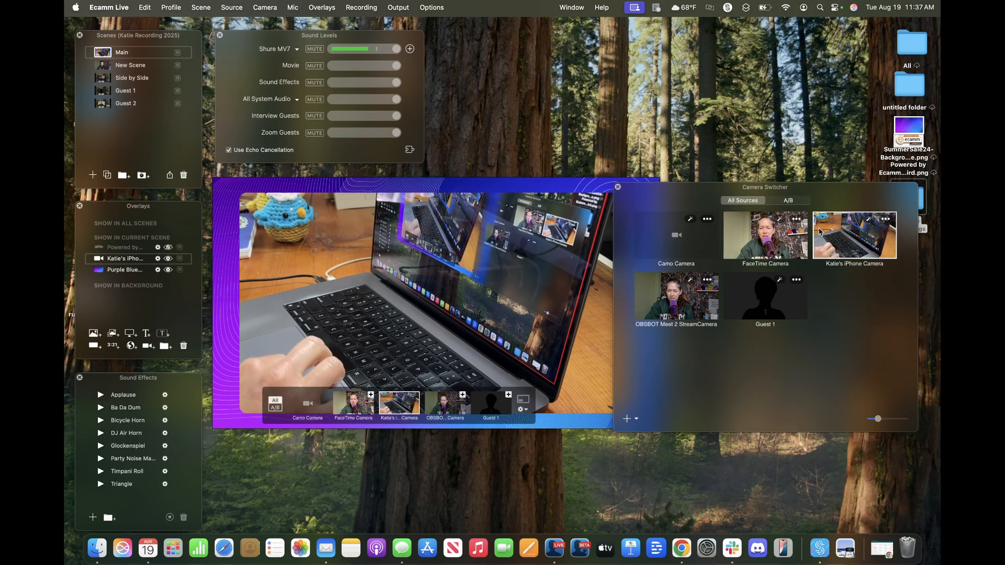
{"action": "left_click", "coordinate": [683, 304]}
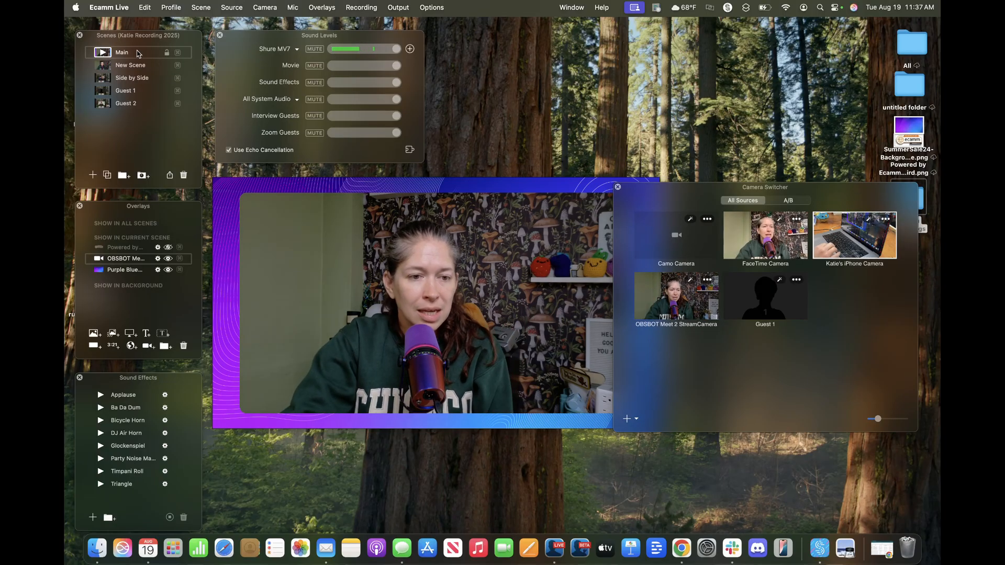
- Open New Scene, add the FaceTime Camera to it as an overlay and shift it left
{"action": "left_click", "coordinate": [103, 66]}
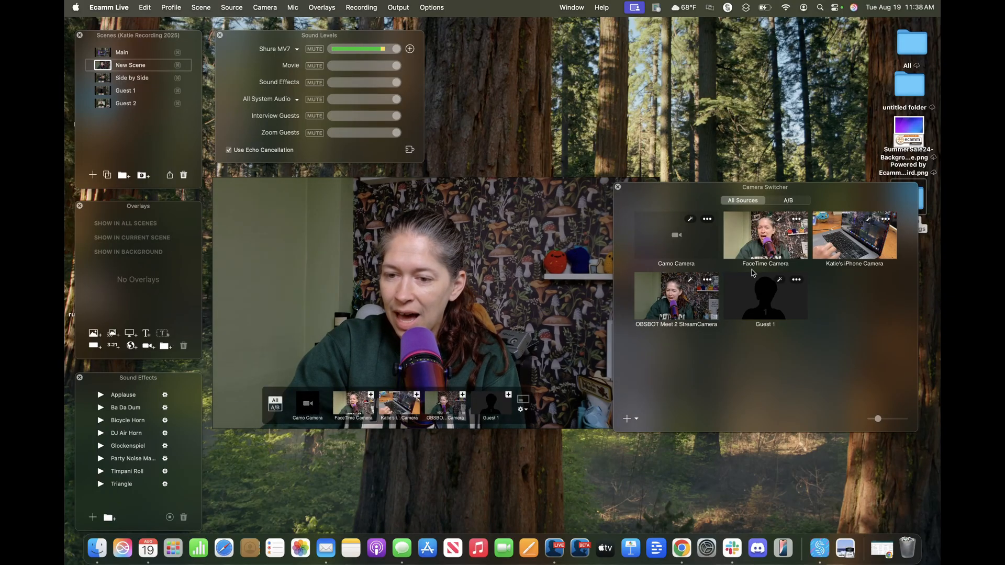
{"action": "left_click", "coordinate": [779, 235]}
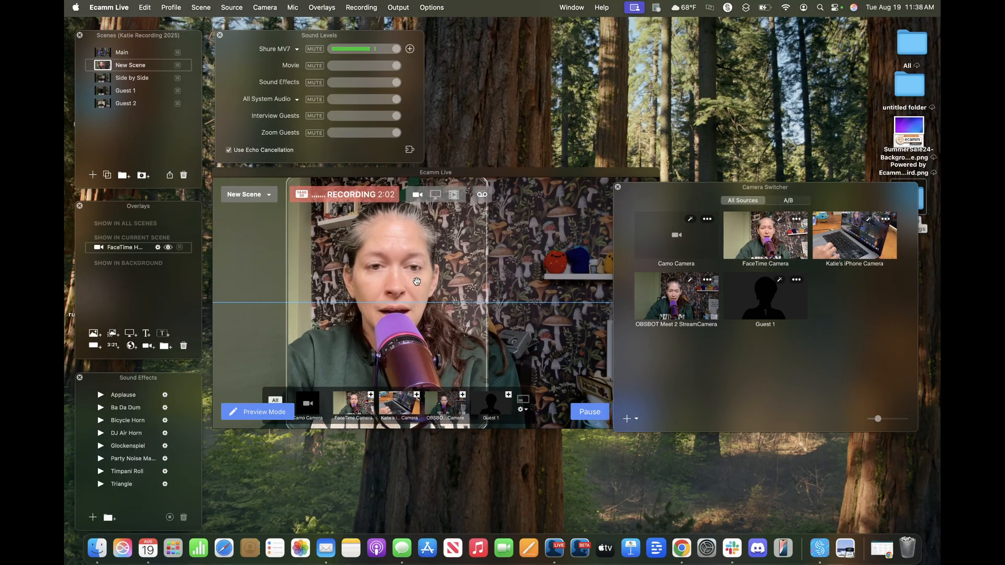
{"action": "left_click_drag", "start_coordinate": [416, 282], "coordinate": [363, 287]}
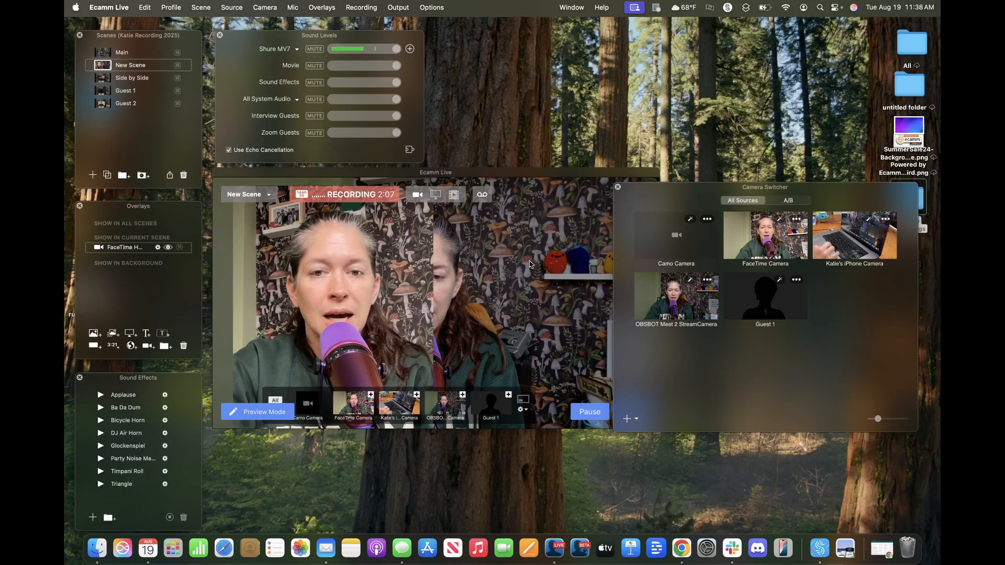
- Set the scene's main source to Blank
{"action": "left_click", "coordinate": [265, 8]}
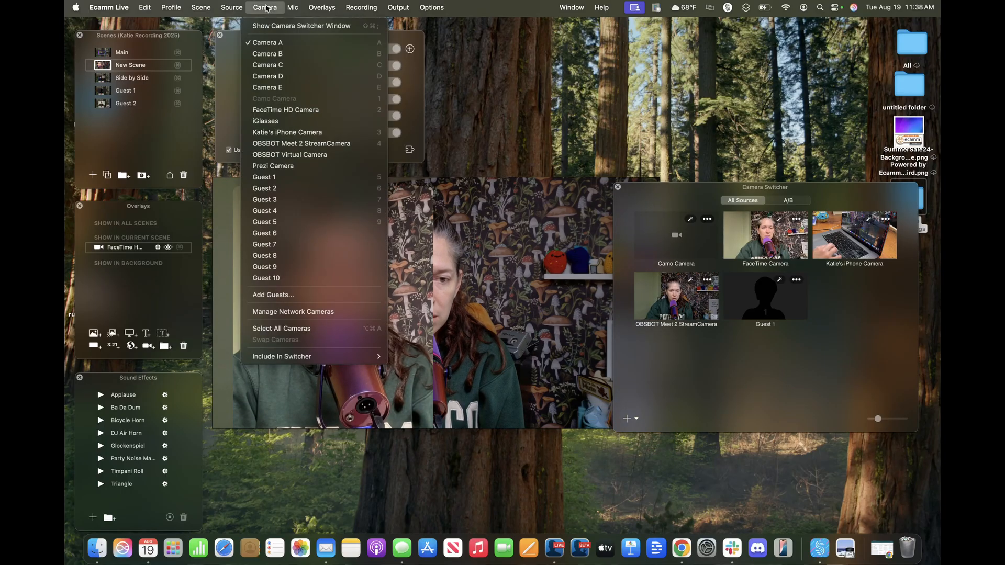
{"action": "mouse_move", "coordinate": [231, 9]}
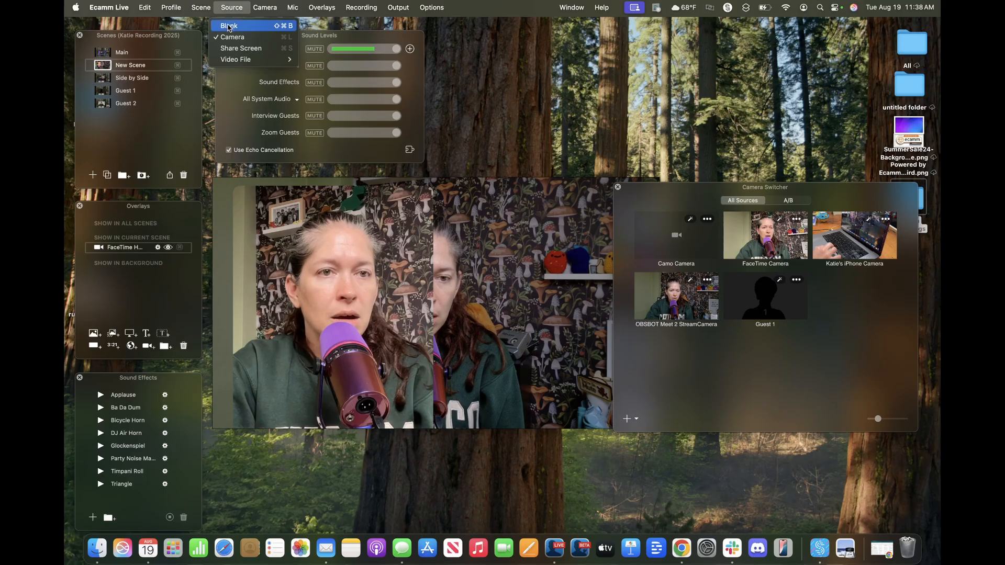
{"action": "left_click", "coordinate": [229, 26]}
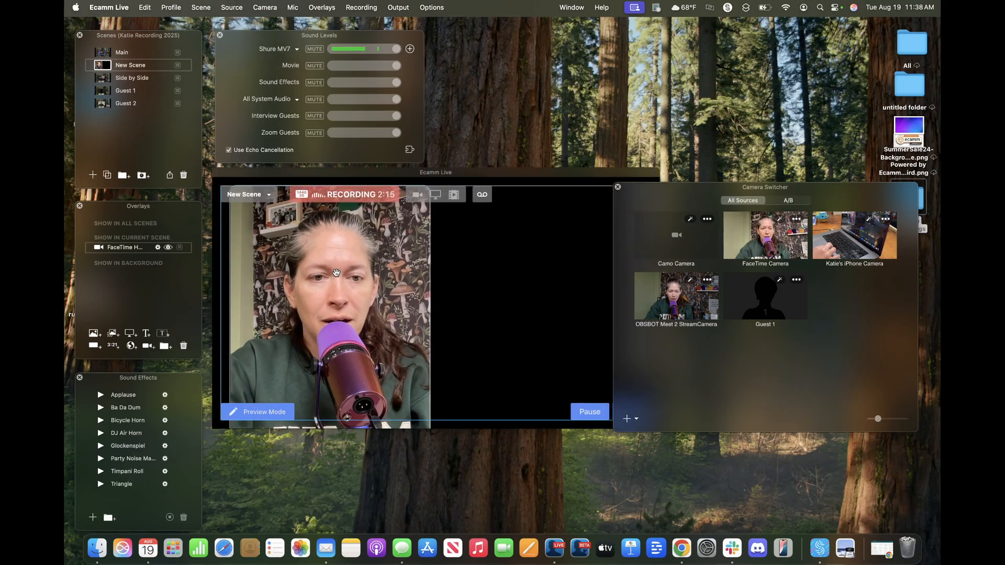
- Resize and position the FaceTime overlay as a tall portrait box at the scene's left side
{"action": "left_click_drag", "start_coordinate": [336, 273], "coordinate": [340, 292]}
{"action": "left_click_drag", "start_coordinate": [429, 209], "coordinate": [374, 285]}
{"action": "left_click_drag", "start_coordinate": [332, 346], "coordinate": [320, 260]}
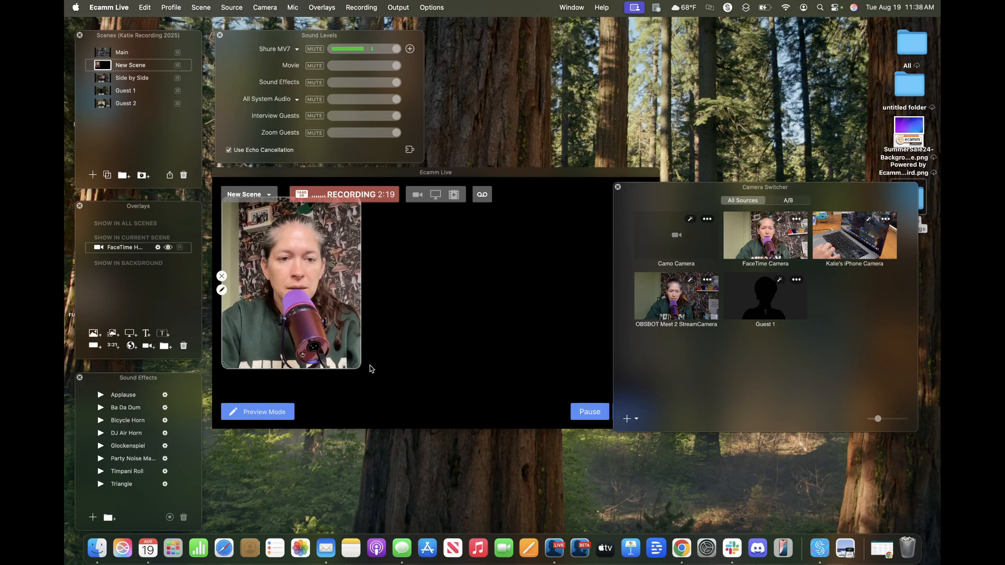
{"action": "left_click_drag", "start_coordinate": [357, 368], "coordinate": [383, 412]}
{"action": "left_click_drag", "start_coordinate": [339, 351], "coordinate": [345, 351]}
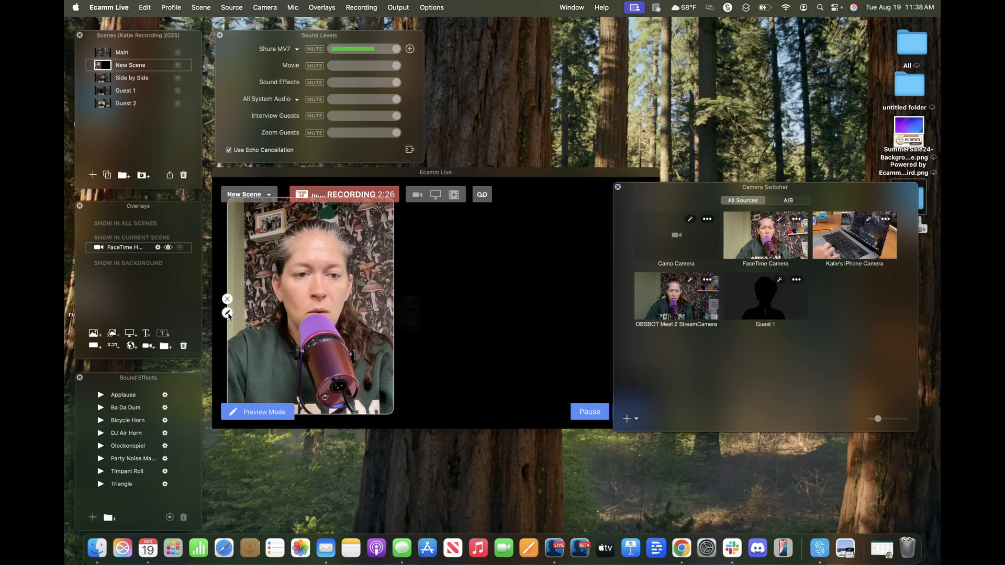
- Give the FaceTime overlay a Color border in Grape
{"action": "left_click", "coordinate": [228, 313]}
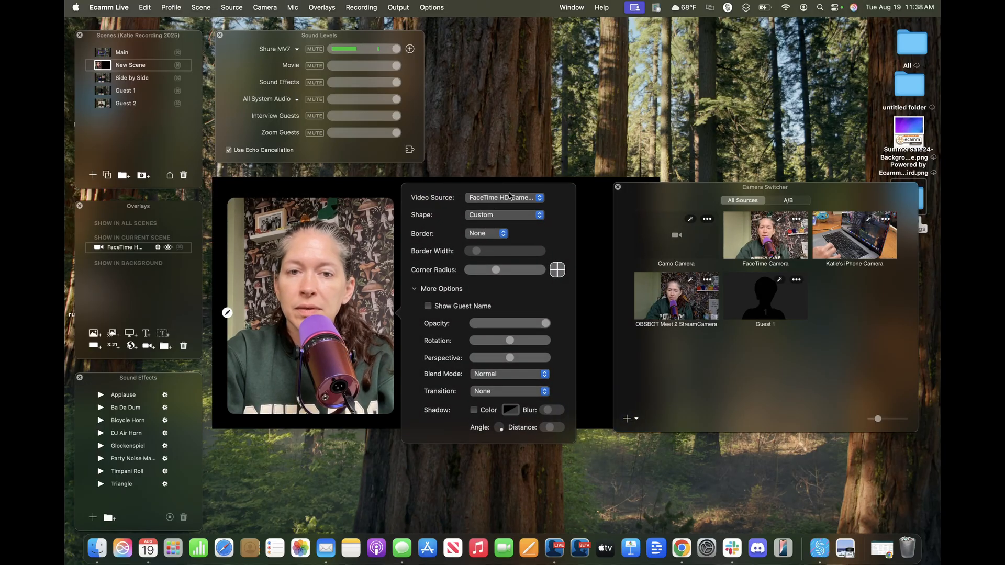
{"action": "left_click", "coordinate": [473, 235]}
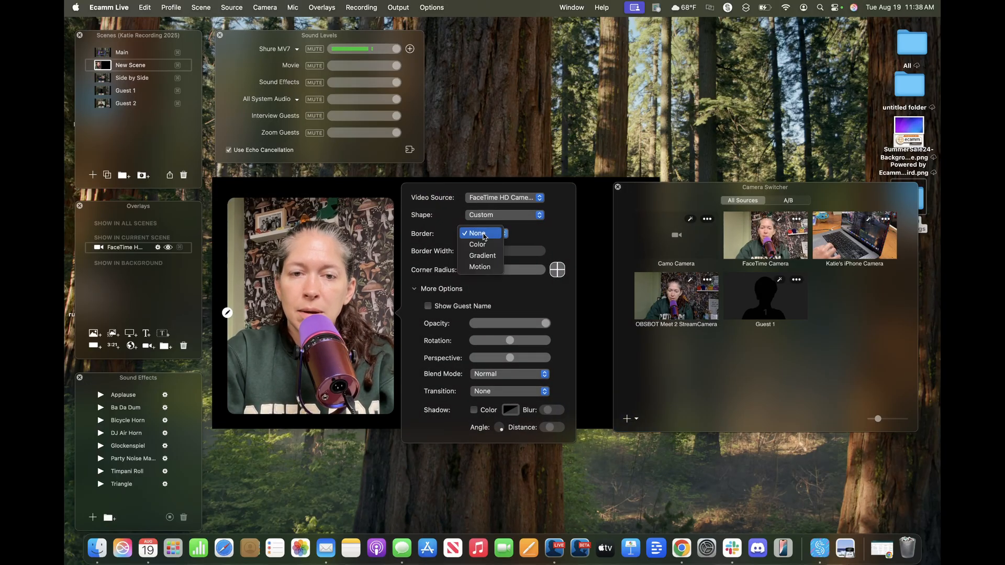
{"action": "left_click", "coordinate": [480, 246]}
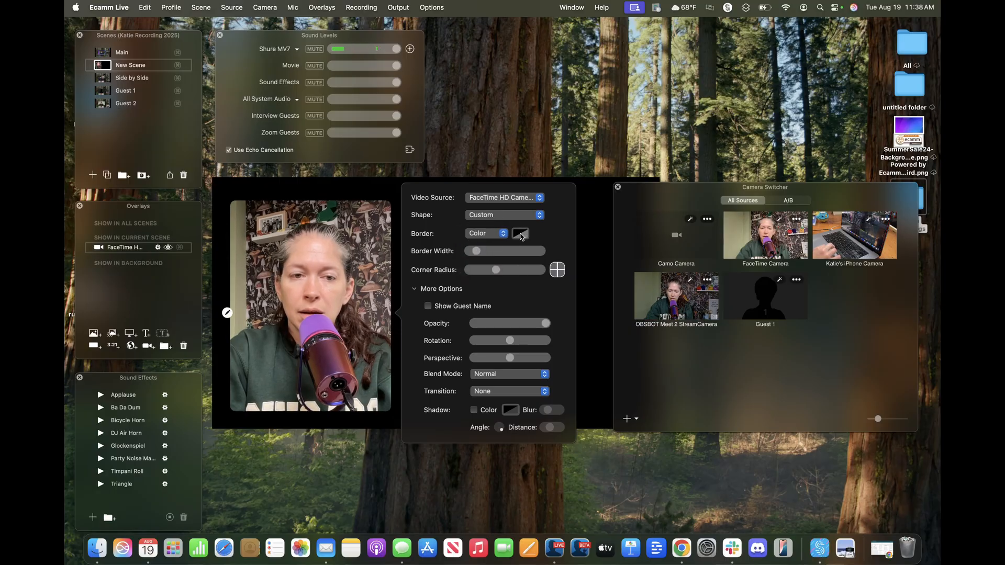
{"action": "left_click", "coordinate": [521, 234]}
{"action": "left_click", "coordinate": [430, 271]}
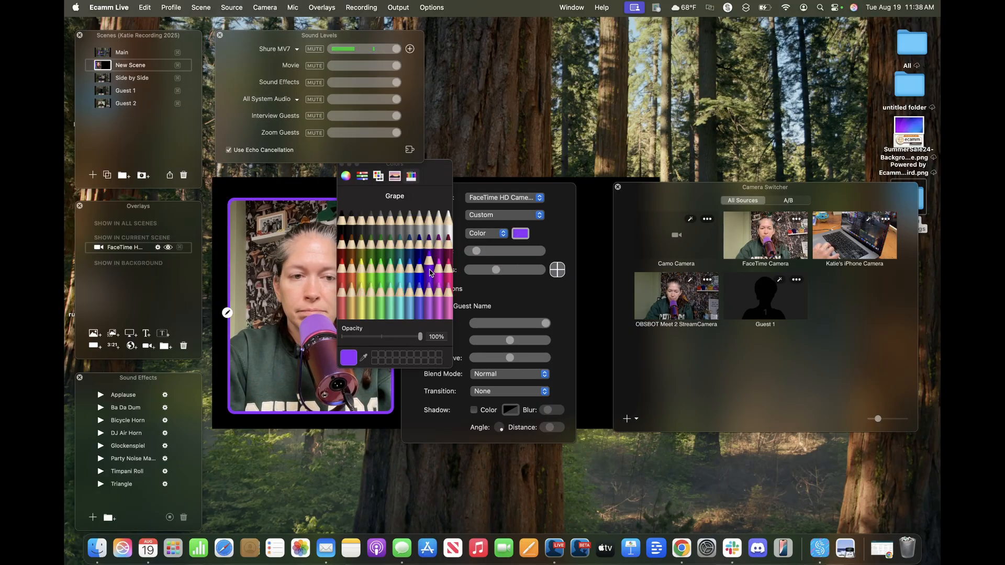
{"action": "left_click", "coordinate": [595, 242]}
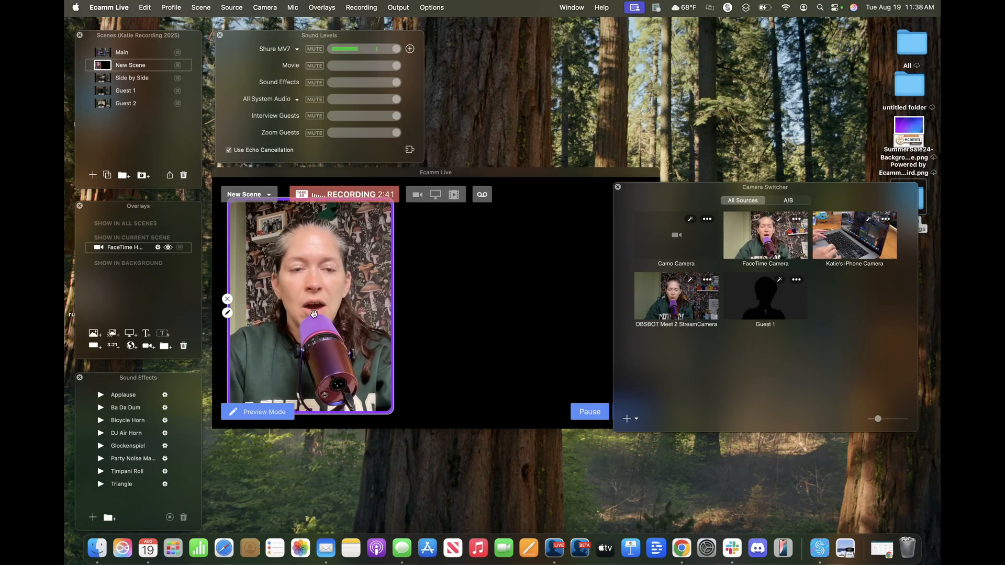
- Duplicate the bordered FaceTime overlay and move the copy toward the right
{"action": "key", "text": "super+d"}
{"action": "left_click_drag", "start_coordinate": [334, 299], "coordinate": [509, 300]}
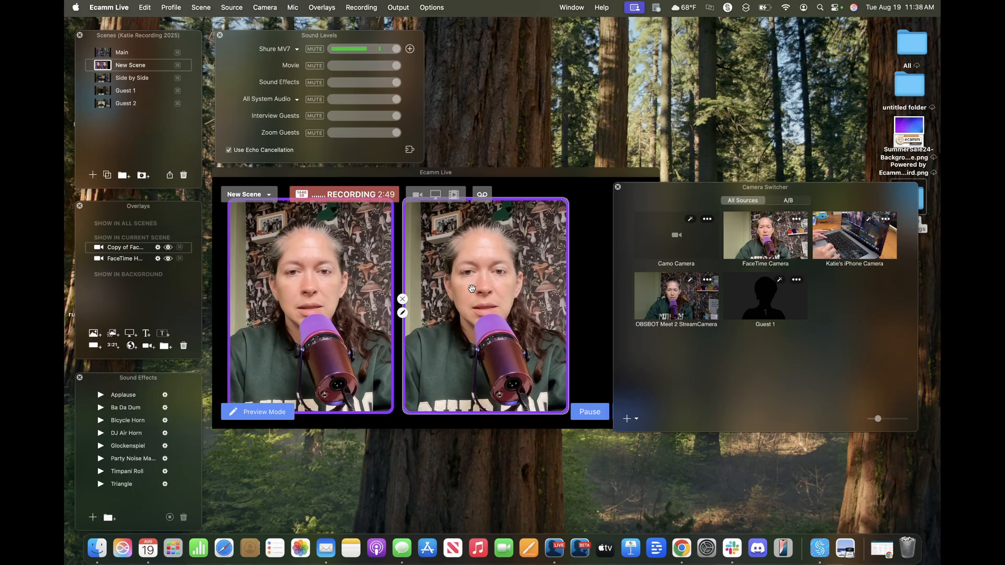
{"action": "left_click_drag", "start_coordinate": [501, 288], "coordinate": [533, 283]}
{"action": "left_click_drag", "start_coordinate": [688, 189], "coordinate": [763, 55]}
{"action": "left_click_drag", "start_coordinate": [571, 199], "coordinate": [575, 240]}
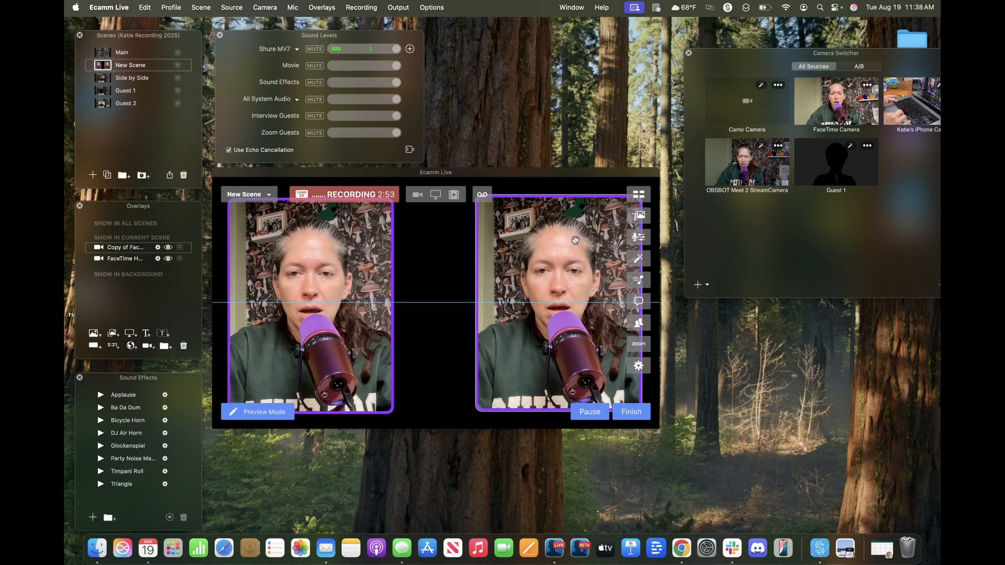
{"action": "left_click_drag", "start_coordinate": [367, 286], "coordinate": [364, 286]}
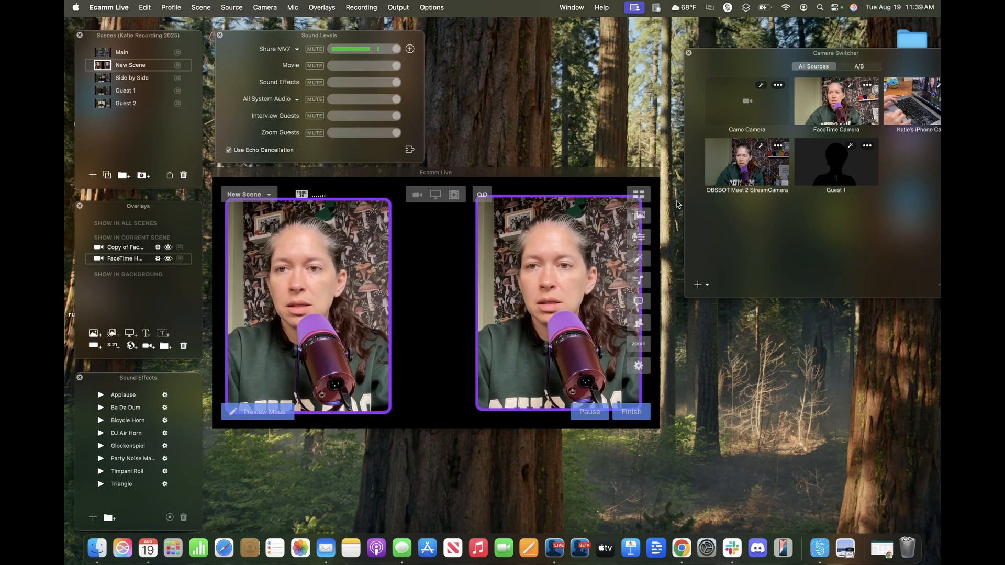
{"action": "left_click_drag", "start_coordinate": [903, 96], "coordinate": [575, 272]}
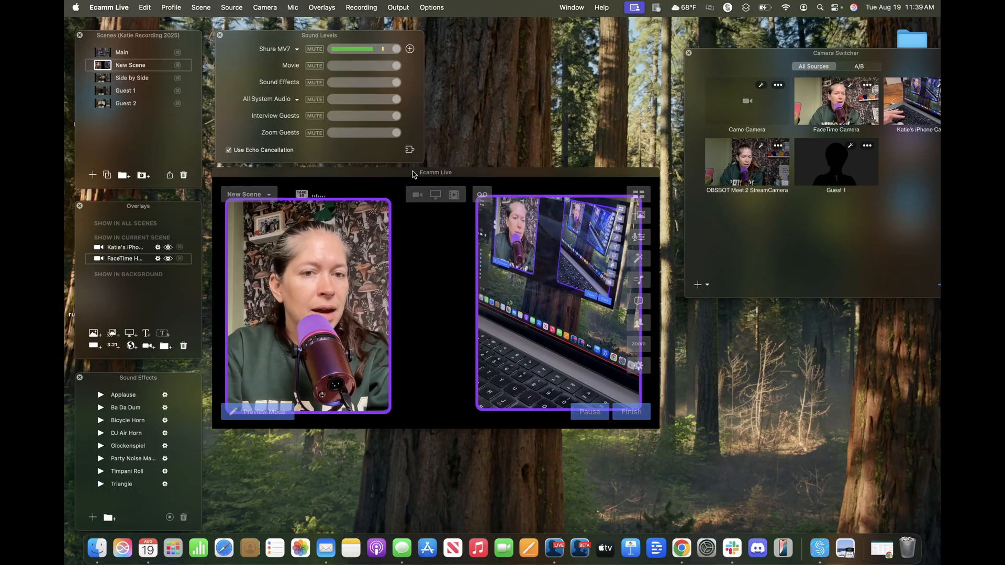
- Add a new camera overlay using the OBSBOT Meet 2 StreamCamera
{"action": "left_click", "coordinate": [330, 8]}
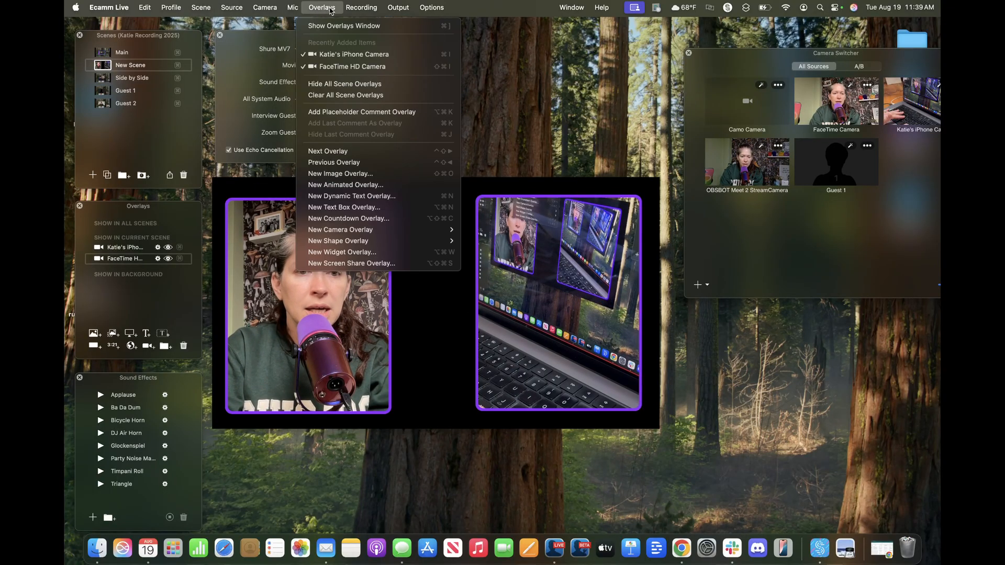
{"action": "mouse_move", "coordinate": [418, 230]}
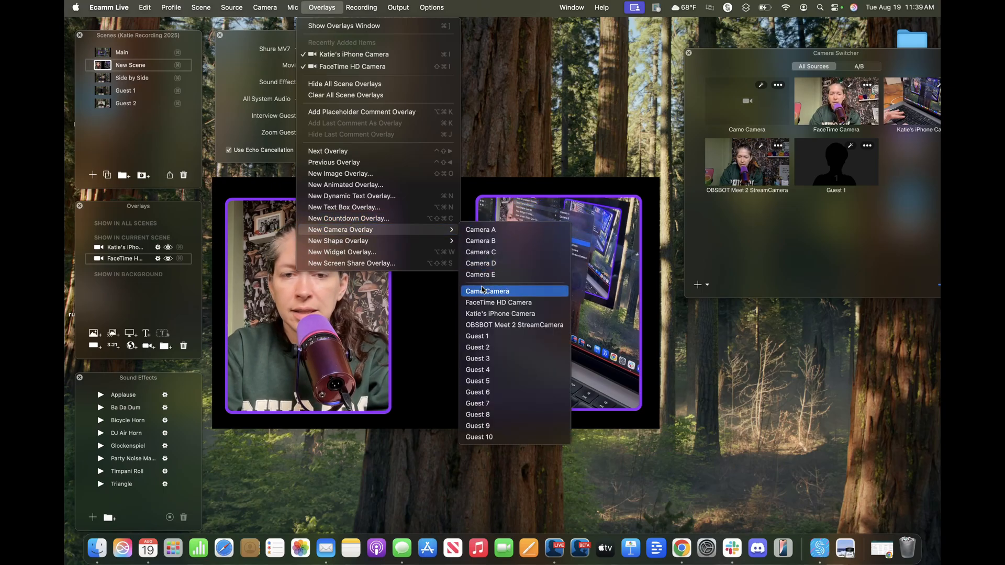
{"action": "left_click", "coordinate": [483, 325]}
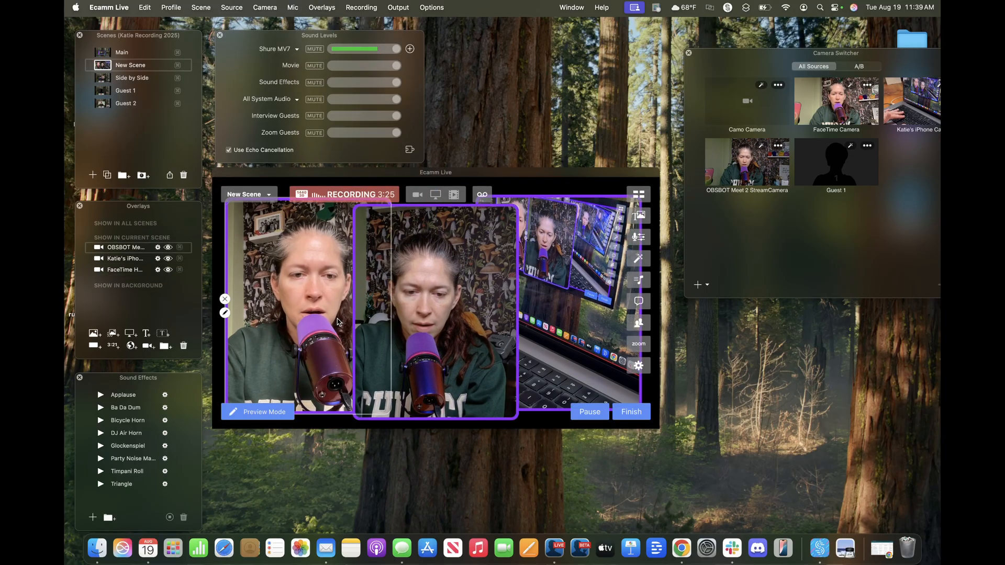
- Change the OBSBOT overlay's shape to Circle and shrink it into the gap between the two tall overlays
{"action": "left_click", "coordinate": [352, 320]}
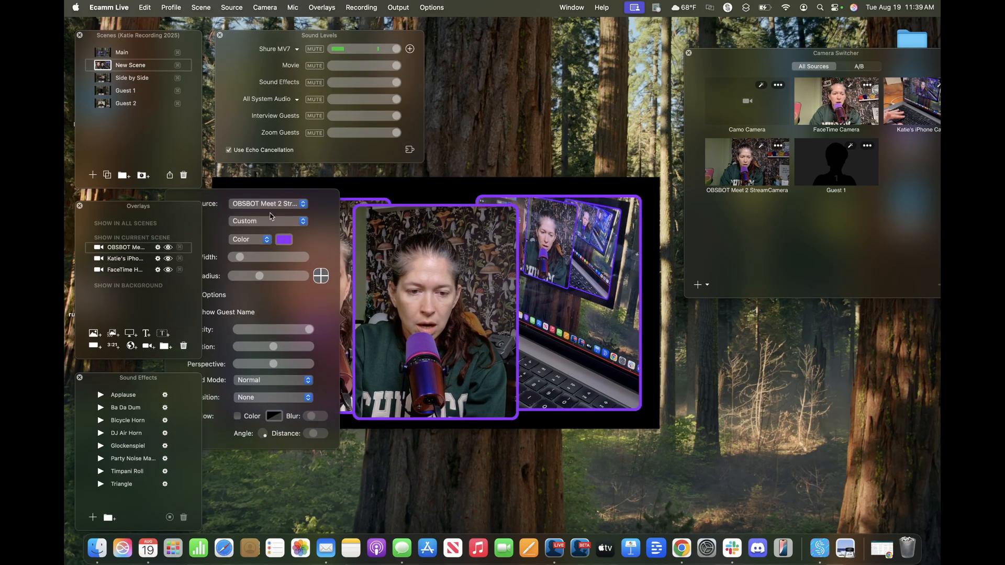
{"action": "left_click", "coordinate": [266, 222]}
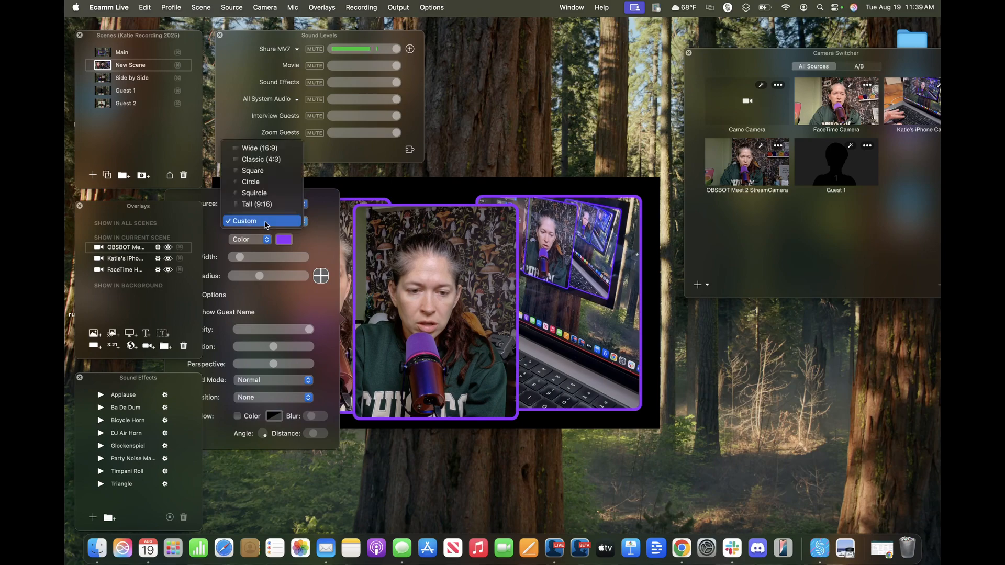
{"action": "left_click", "coordinate": [254, 181]}
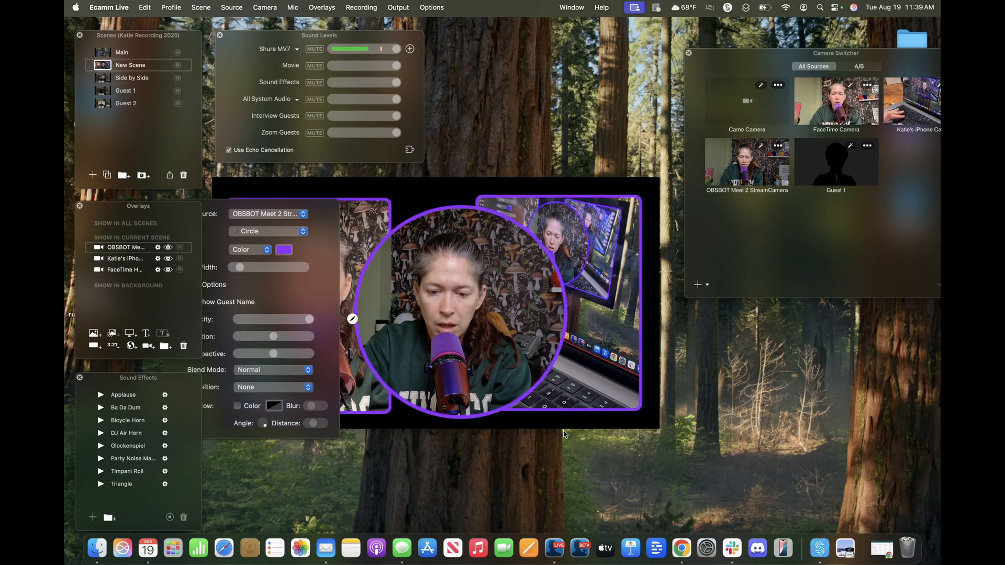
{"action": "left_click_drag", "start_coordinate": [567, 418], "coordinate": [453, 319]}
{"action": "left_click_drag", "start_coordinate": [414, 257], "coordinate": [443, 327]}
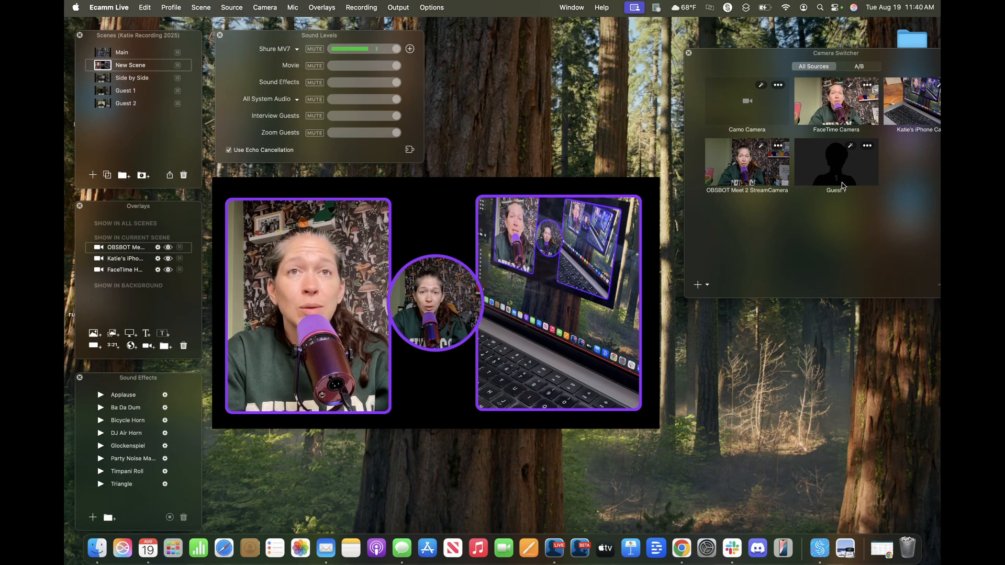
- Switch between the Main, New Scene, Side by Side and Guest 1 scenes, ending on New Scene
{"action": "left_click", "coordinate": [101, 52]}
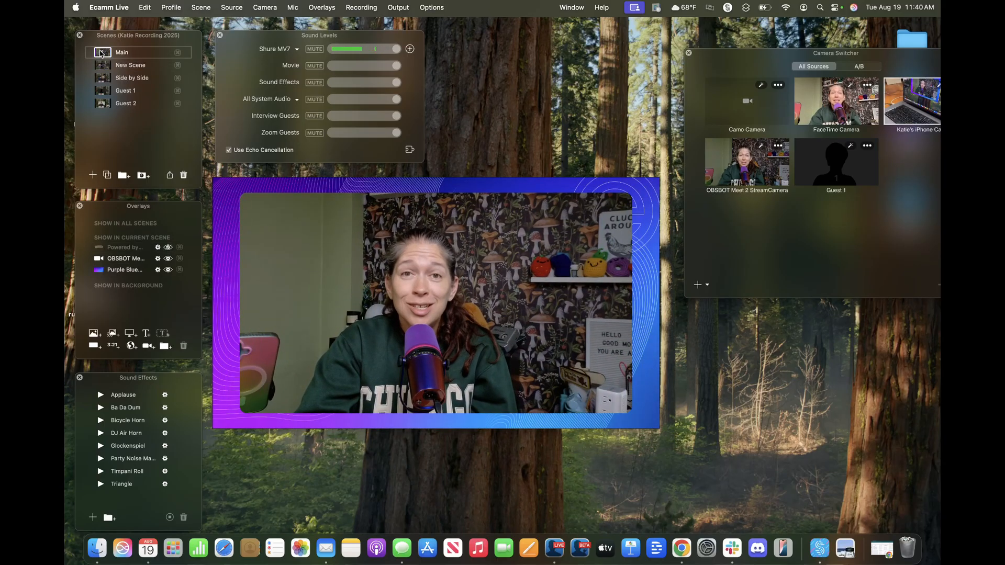
{"action": "left_click", "coordinate": [102, 65]}
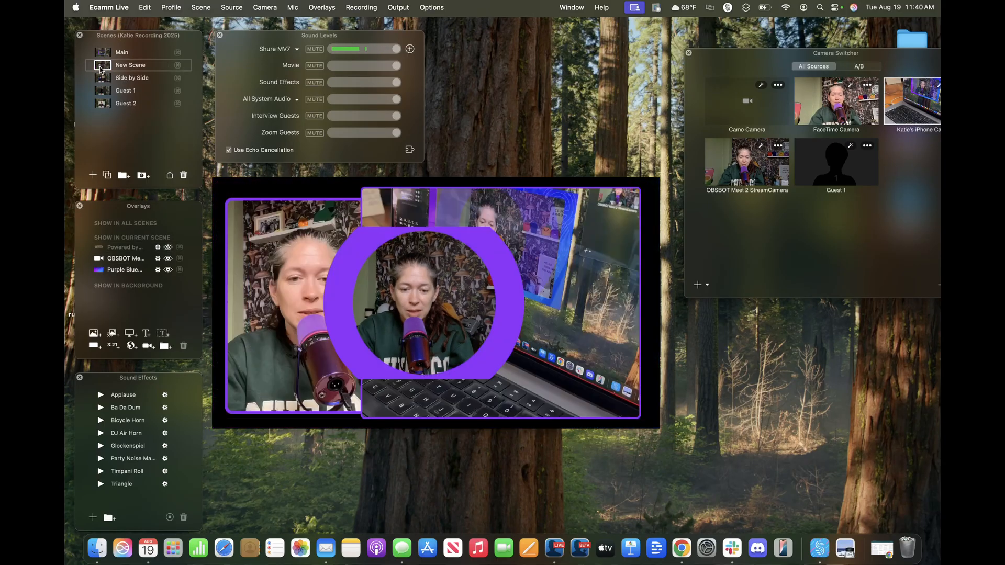
{"action": "left_click", "coordinate": [101, 53]}
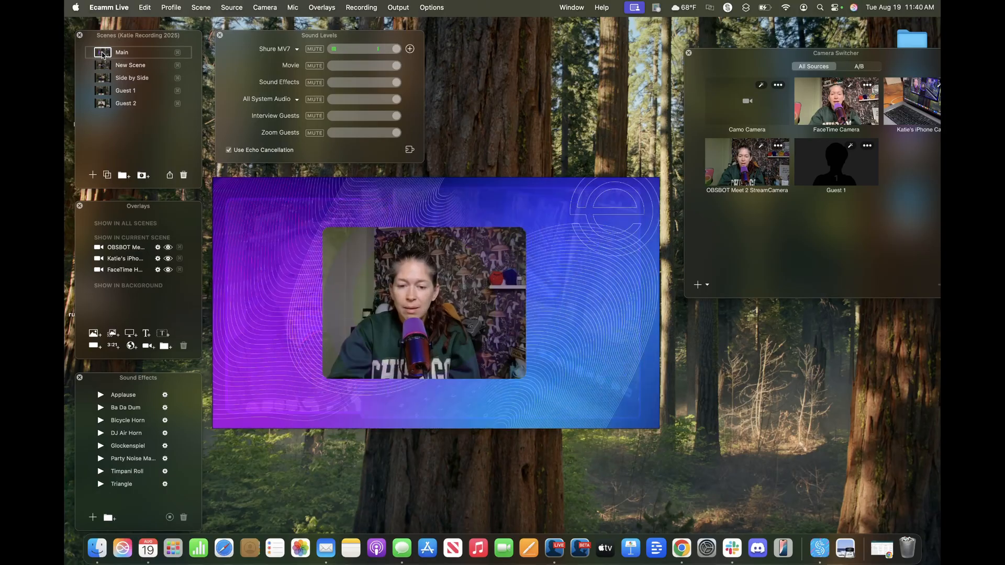
{"action": "left_click", "coordinate": [104, 65]}
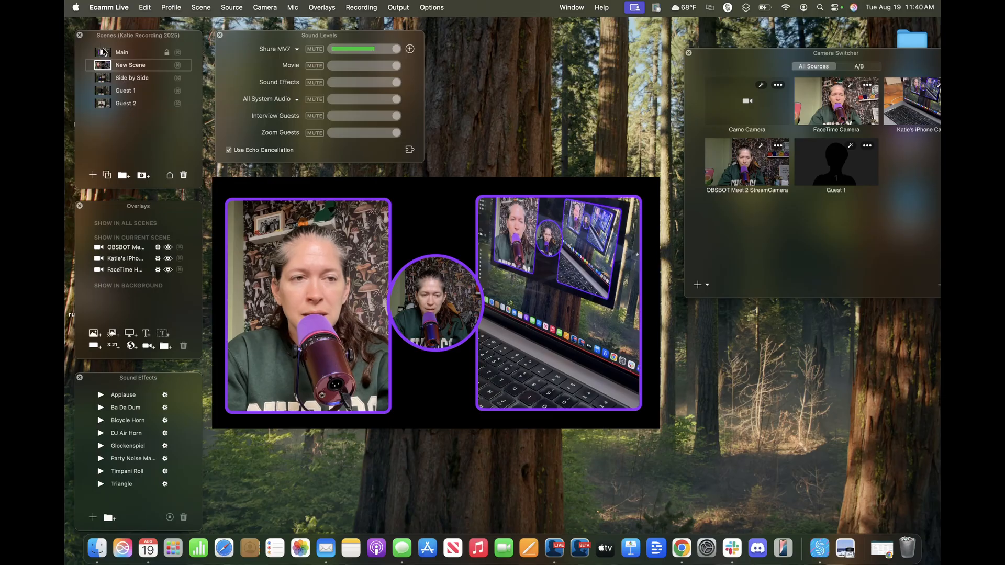
{"action": "left_click", "coordinate": [101, 78]}
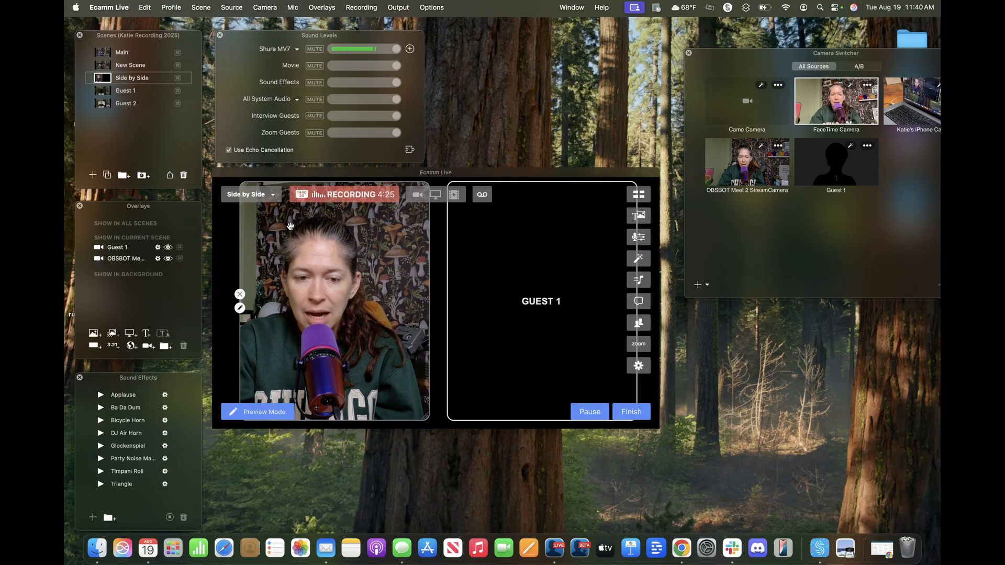
{"action": "left_click", "coordinate": [102, 90]}
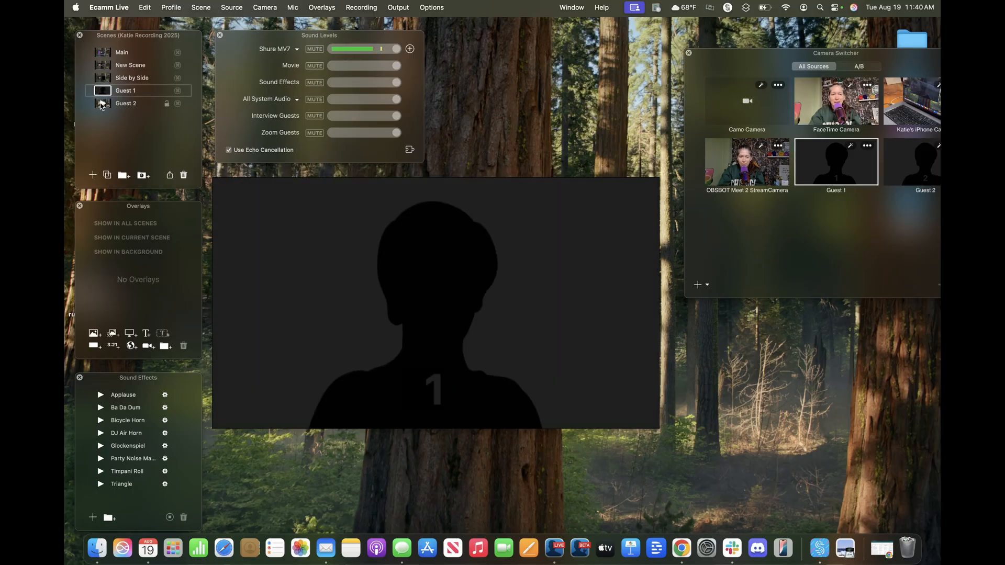
{"action": "left_click", "coordinate": [104, 66]}
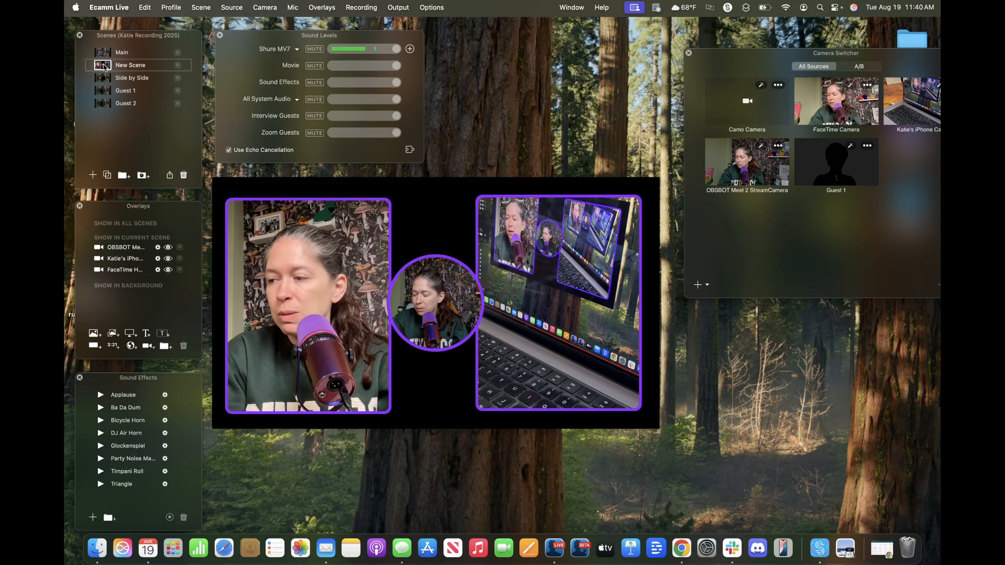
{"action": "mouse_move", "coordinate": [573, 265]}
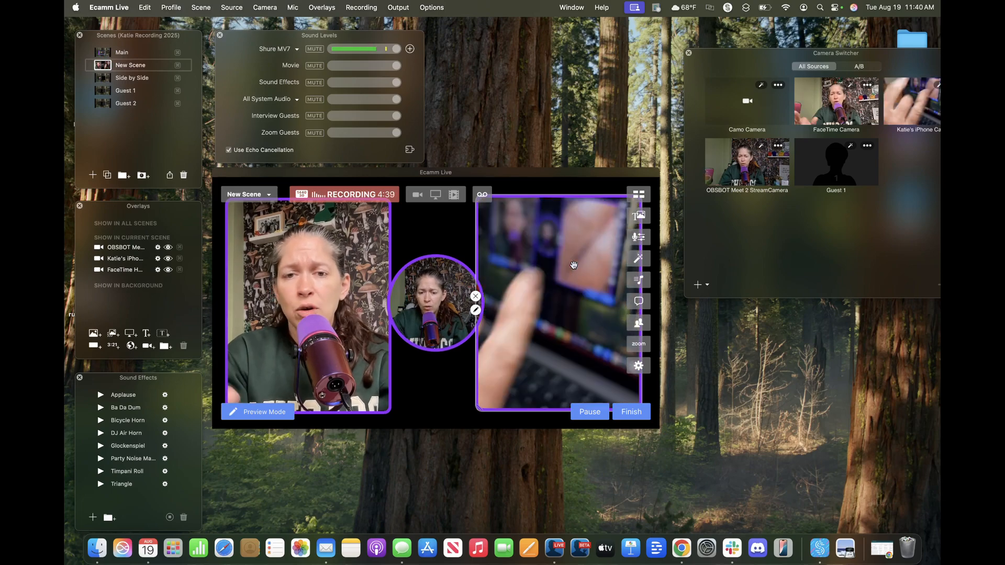
{"action": "left_click", "coordinate": [265, 8]}
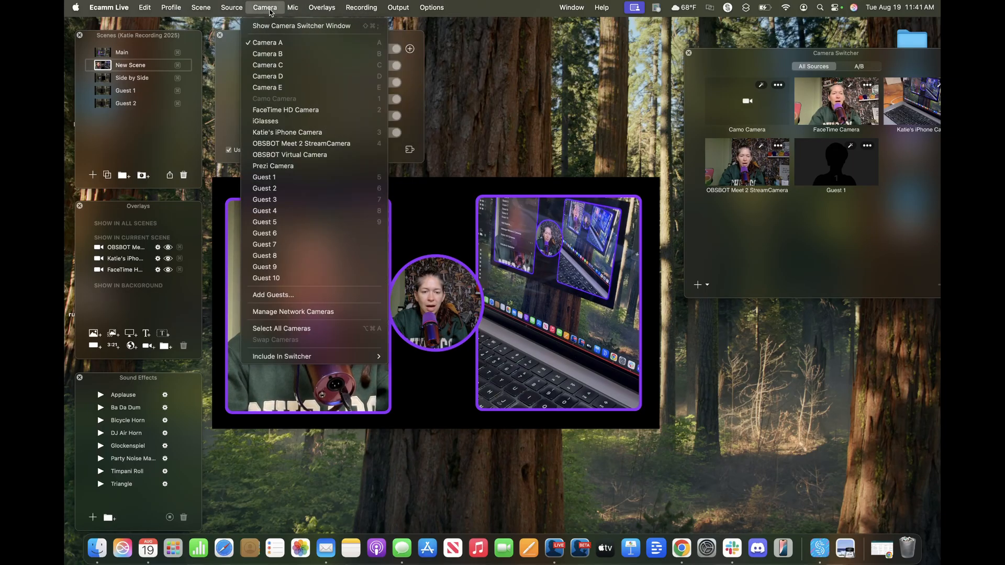
{"action": "left_click", "coordinate": [436, 380]}
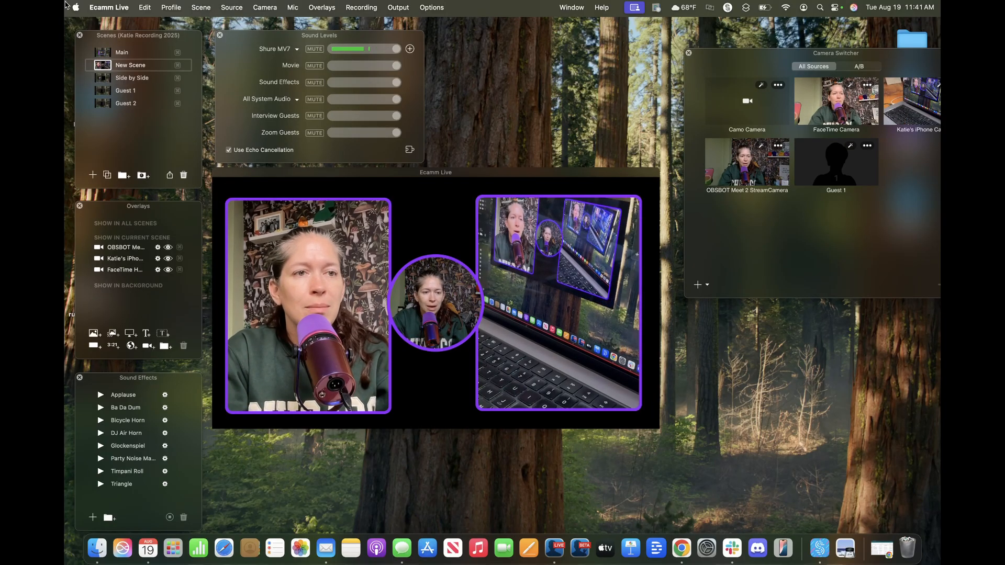
- Switch to the Main scene and open the Output menu
{"action": "left_click", "coordinate": [102, 54]}
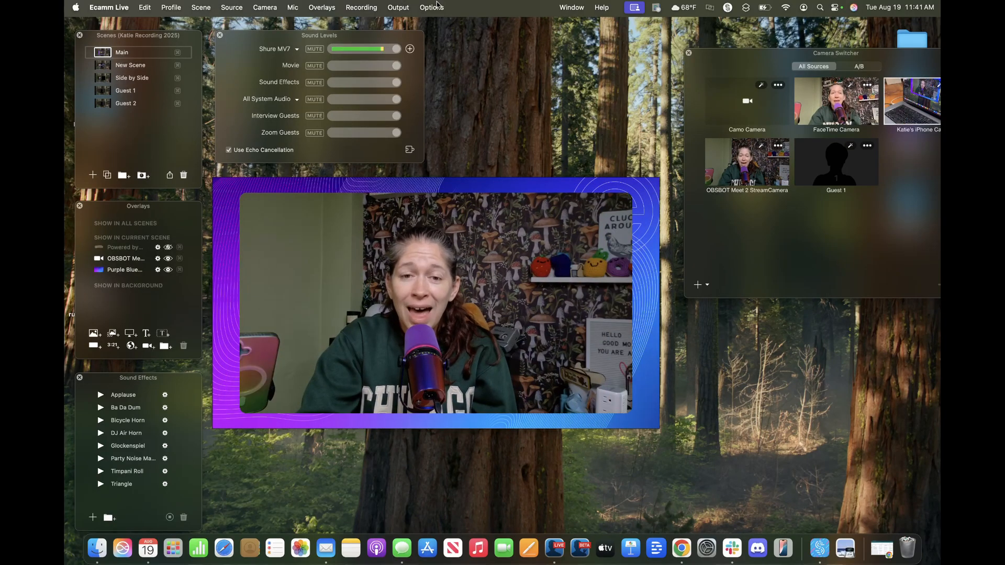
{"action": "left_click", "coordinate": [431, 9]}
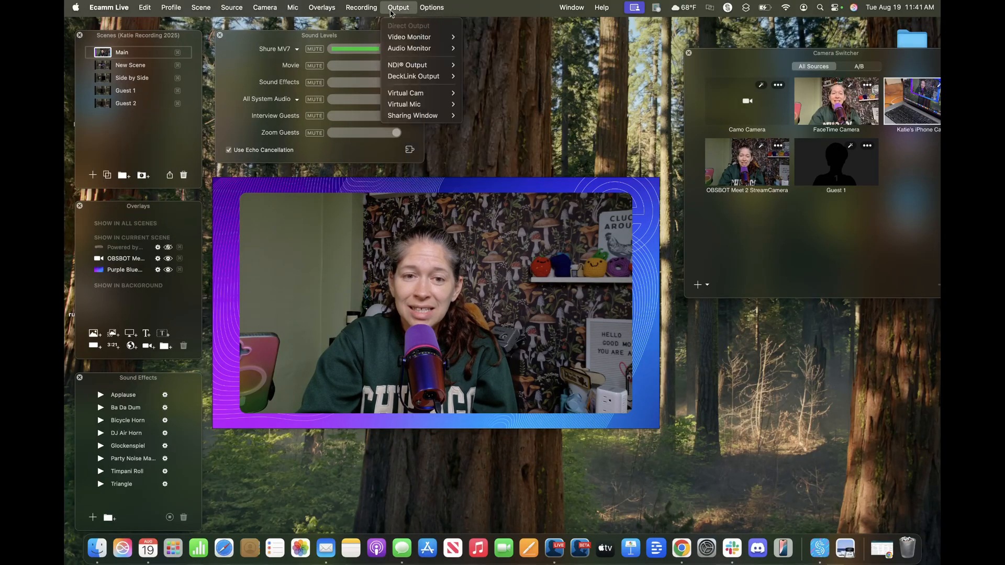